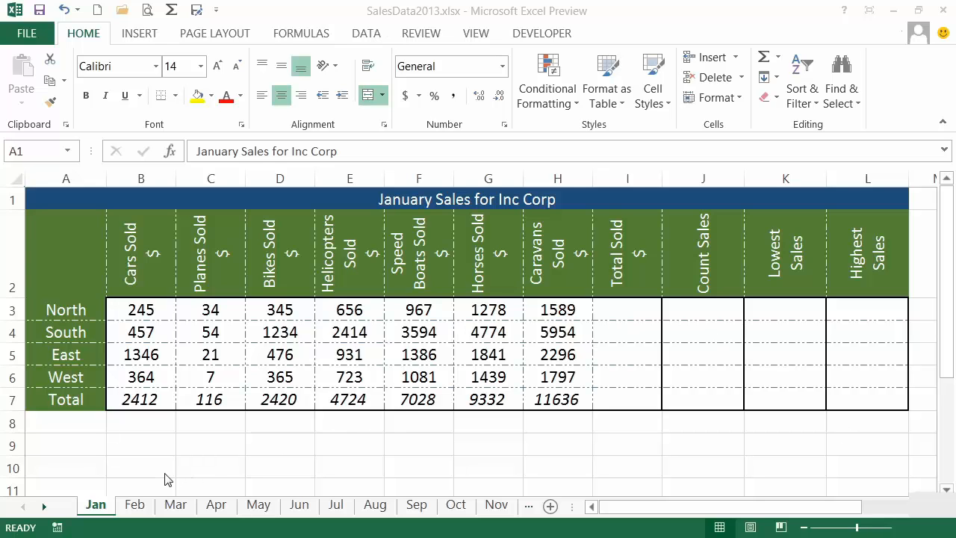
click(108, 505)
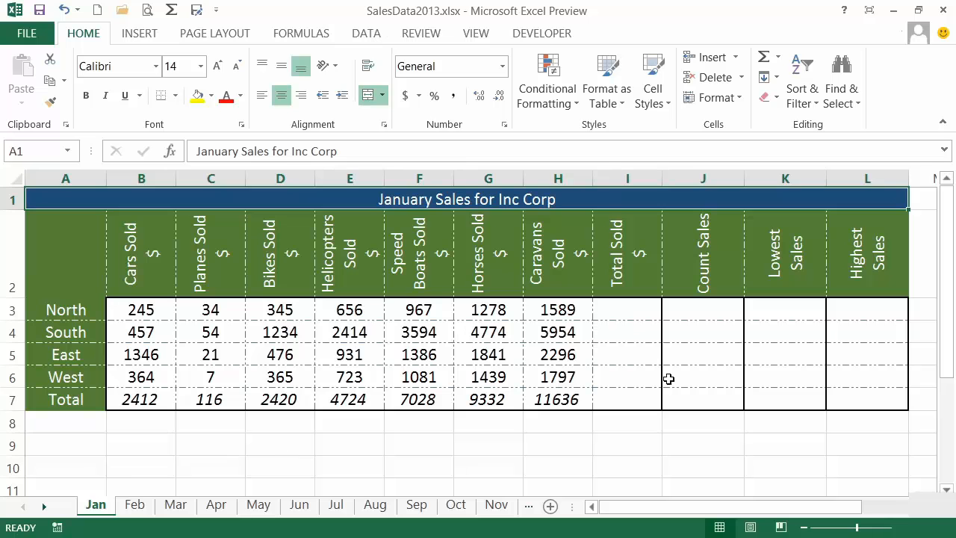
click(620, 309)
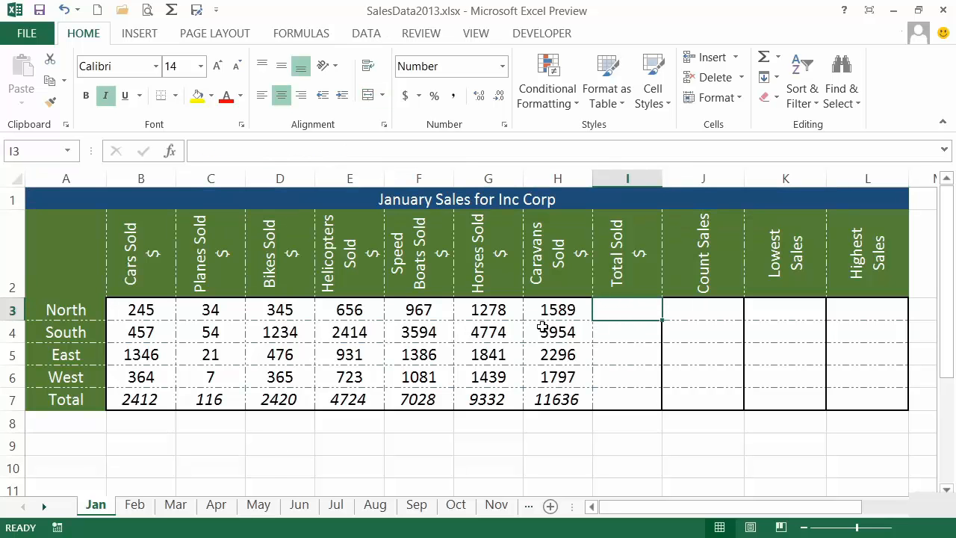
click(695, 310)
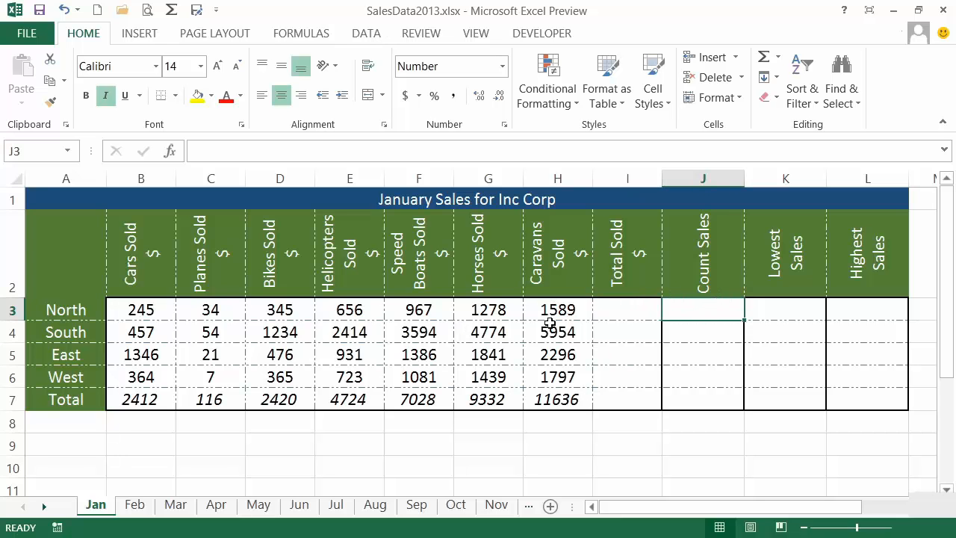
click(799, 308)
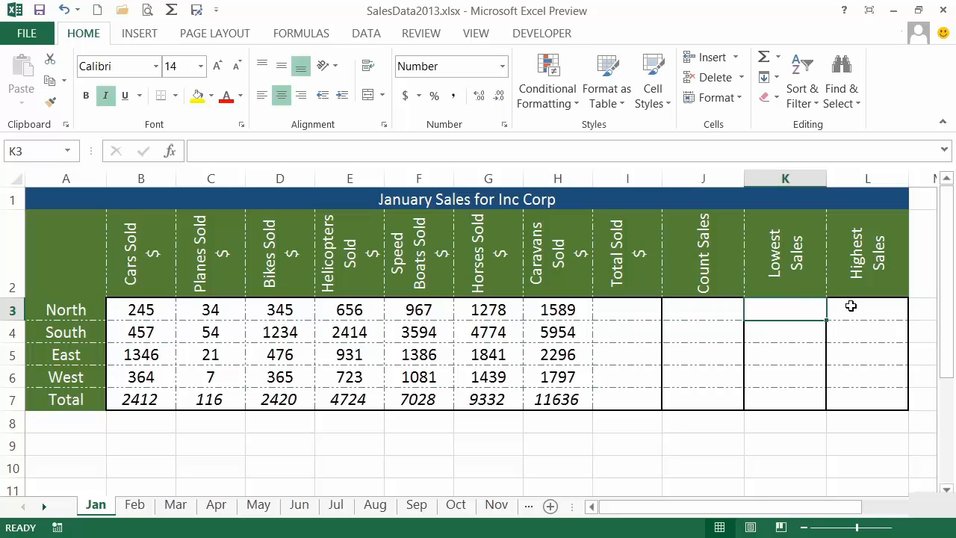
Group all the monthly sheets from Jan through Dec, with cell I3 selected on the Jan sheet.
click(641, 302)
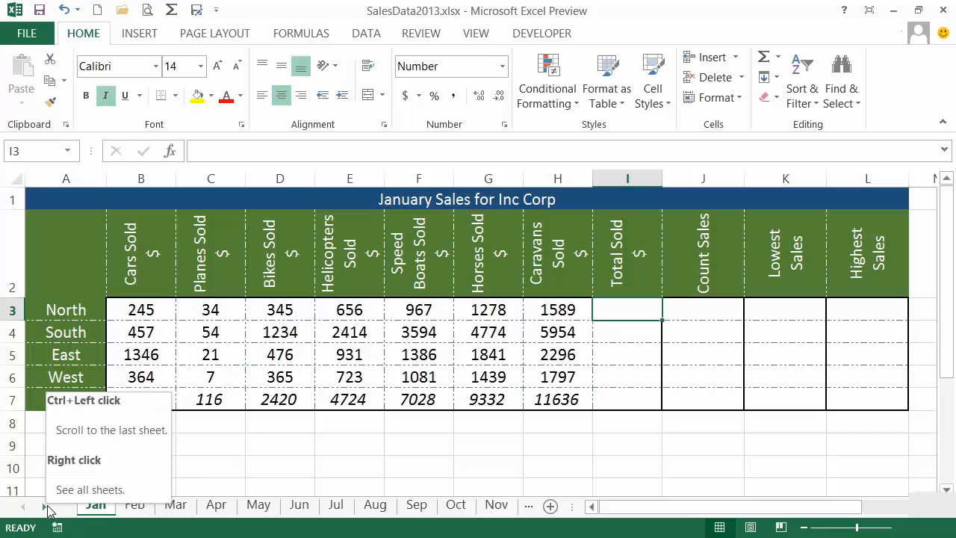
click(45, 507)
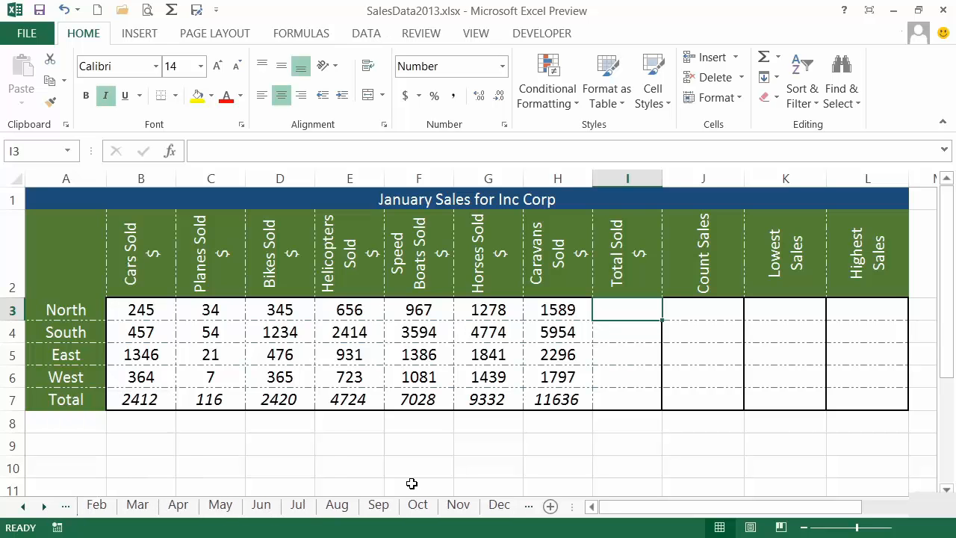
shift+click(500, 504)
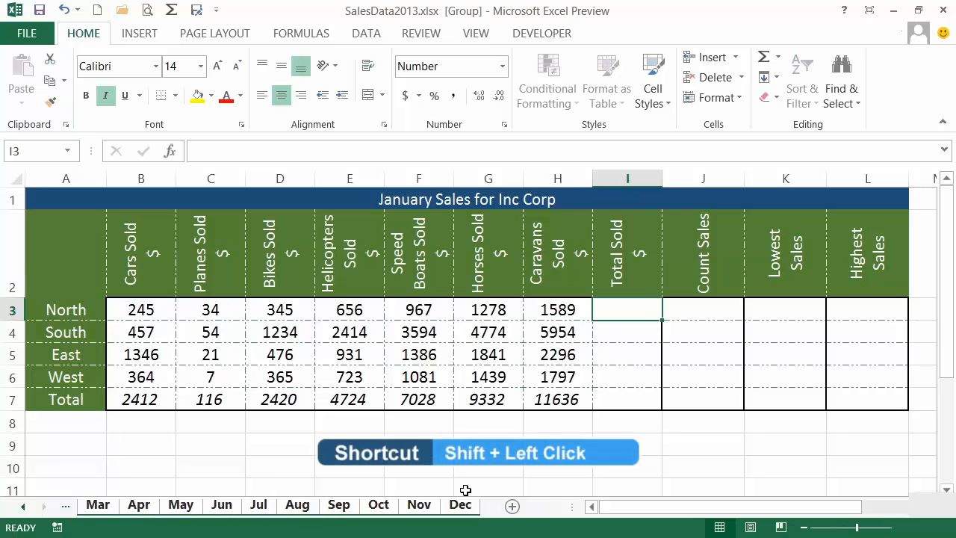
click(23, 506)
click(23, 506)
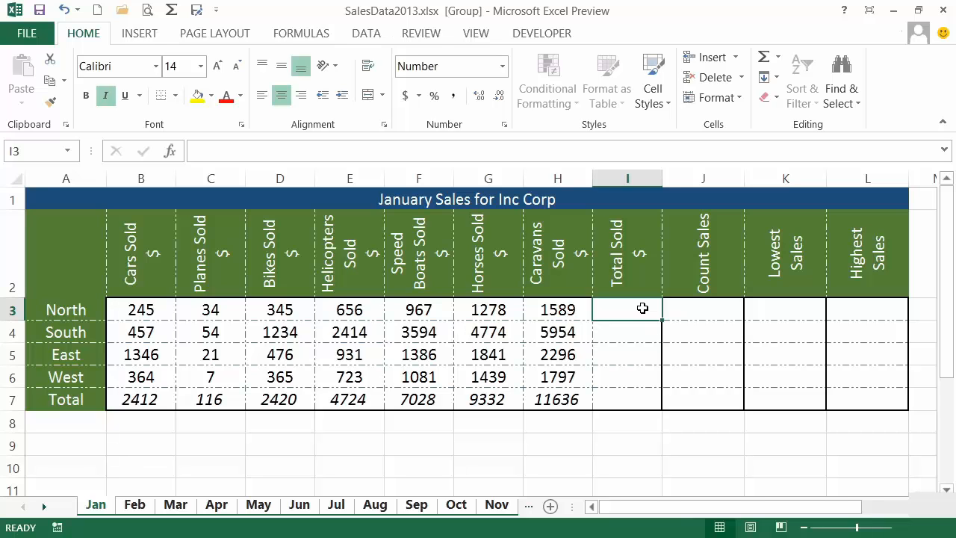
Enter a SUM formula over B3:H3 in cell I3 for North's total sold.
text(=su)
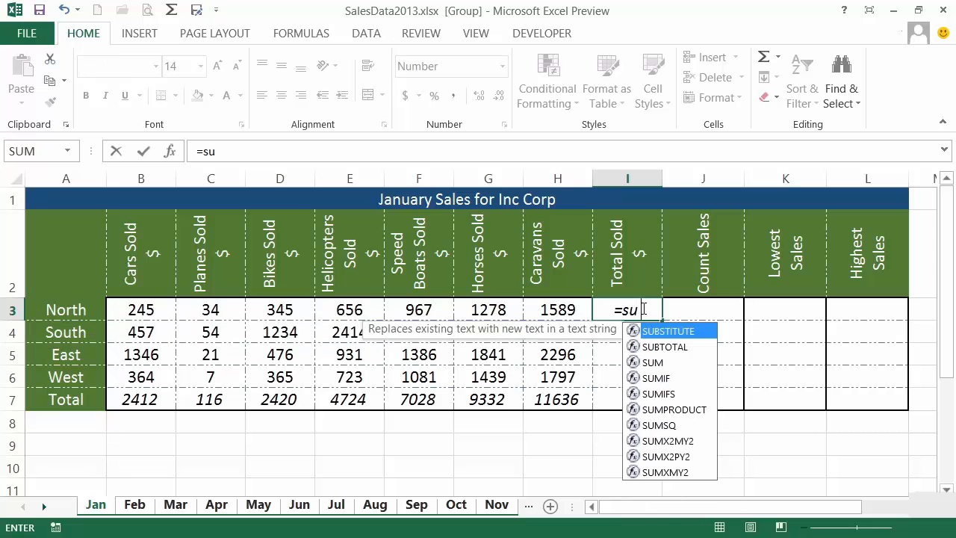
text(m()
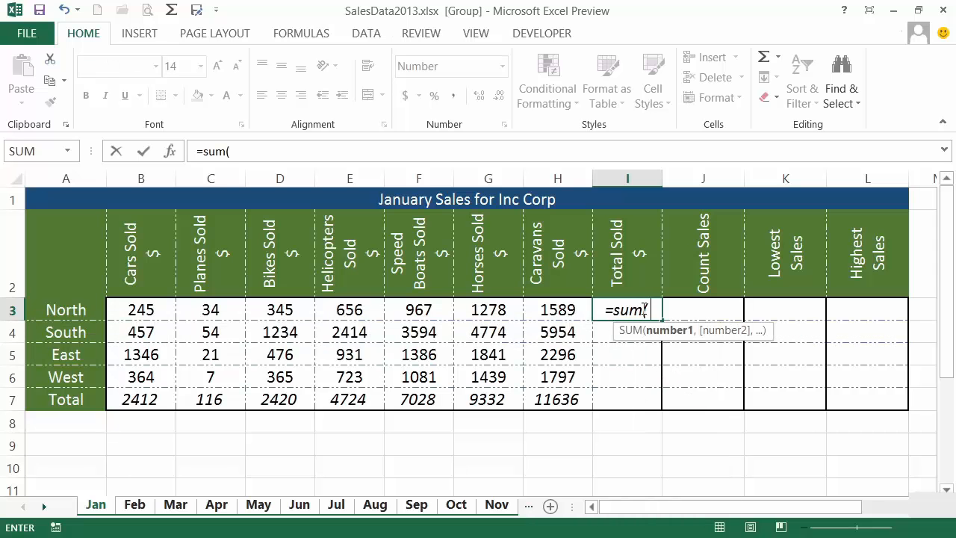
drag(157, 307, 540, 309)
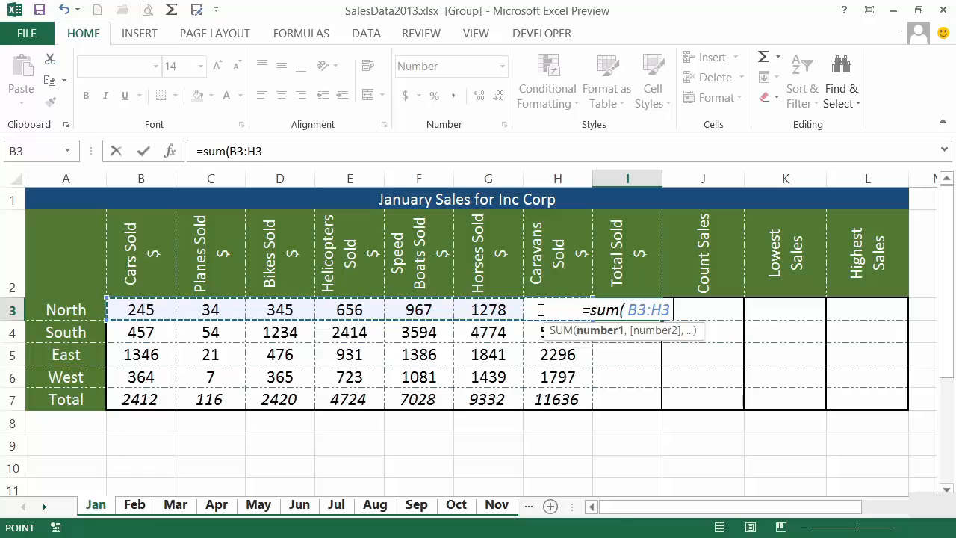
key(Return)
key(Up)
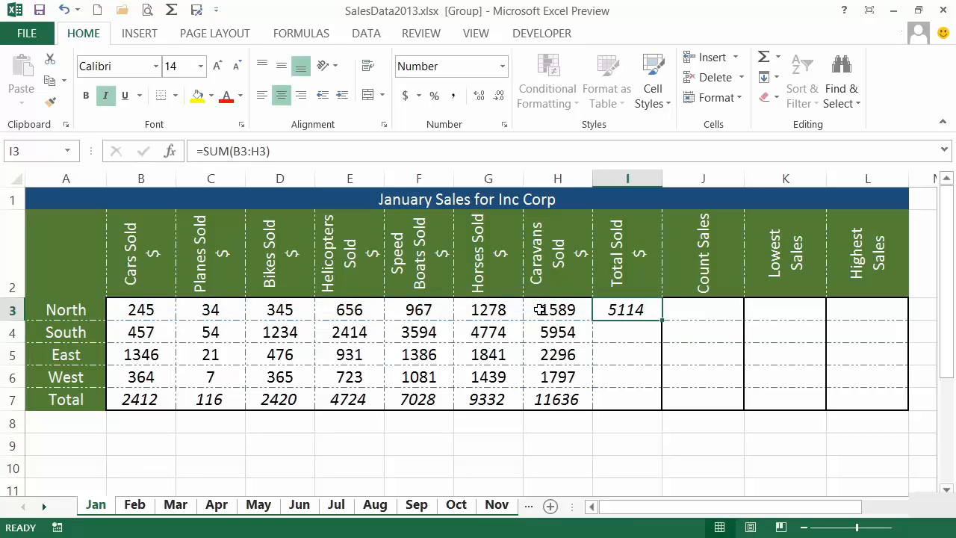
Fill the Total Sold formula from I3 down to I7 without formatting and check the copied formula in I4.
right_click(664, 321)
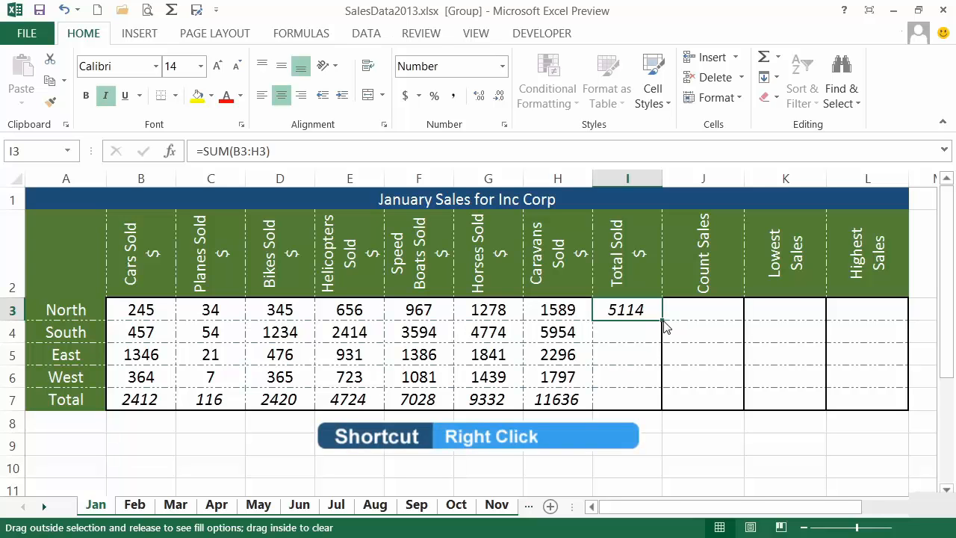
drag(665, 326, 664, 409)
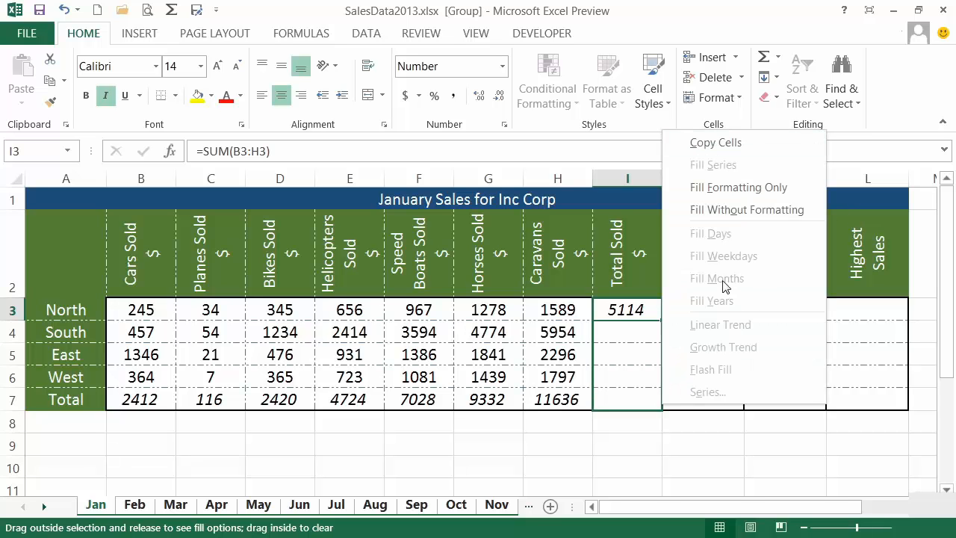
click(732, 212)
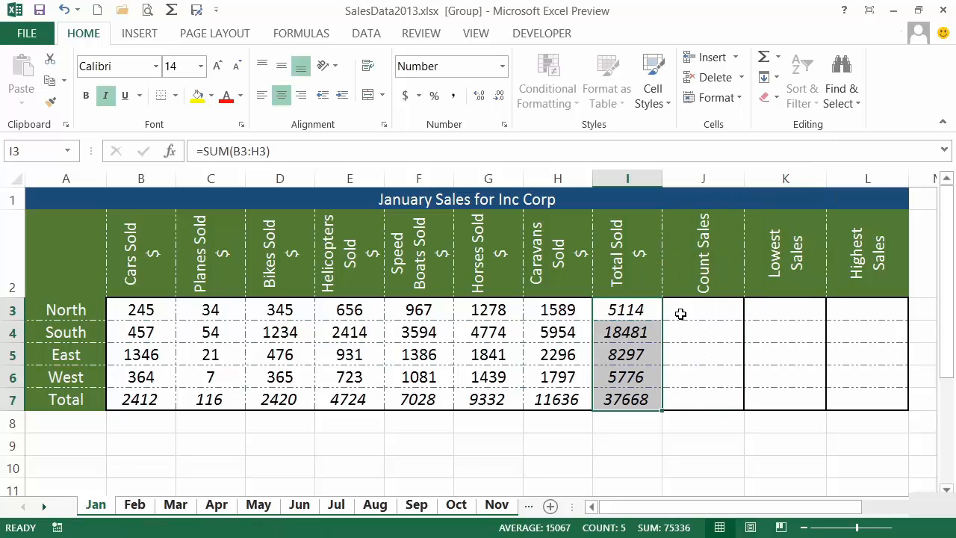
click(640, 336)
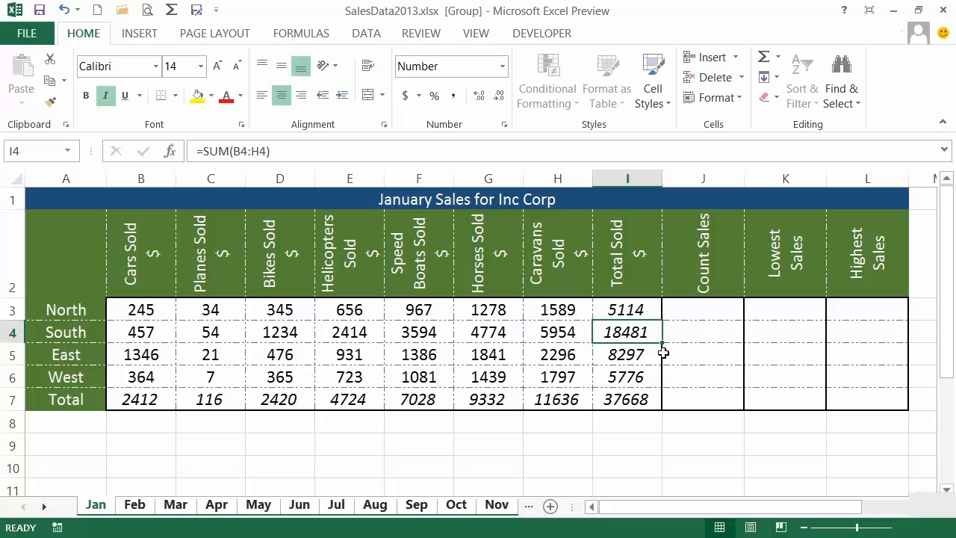
Enter a COUNT formula over B3:H3 in cell J3 under Count Sales.
click(711, 315)
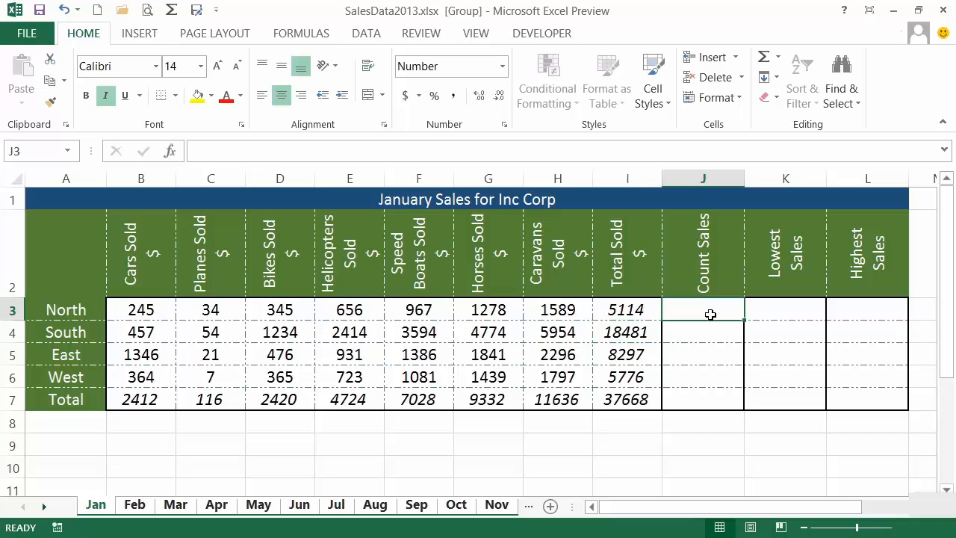
text(=coun)
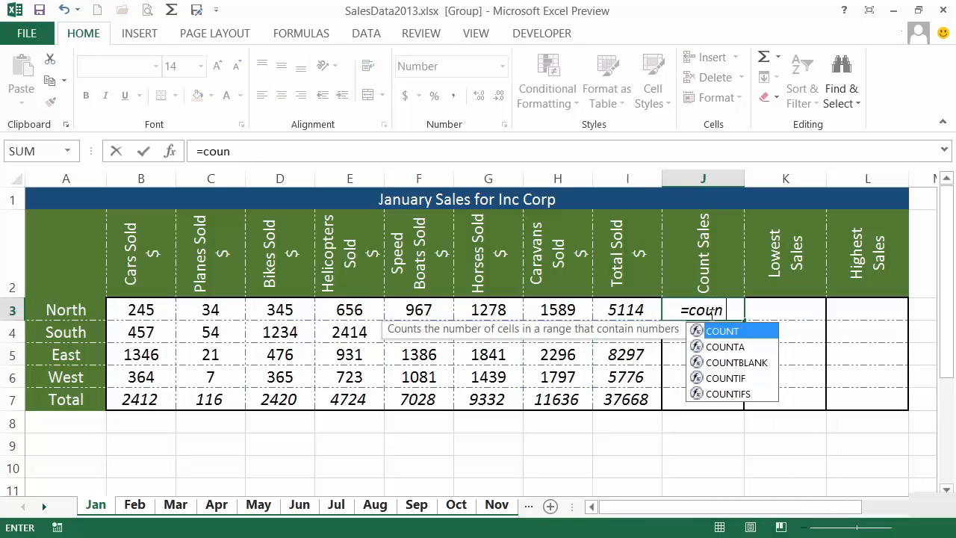
text(t()
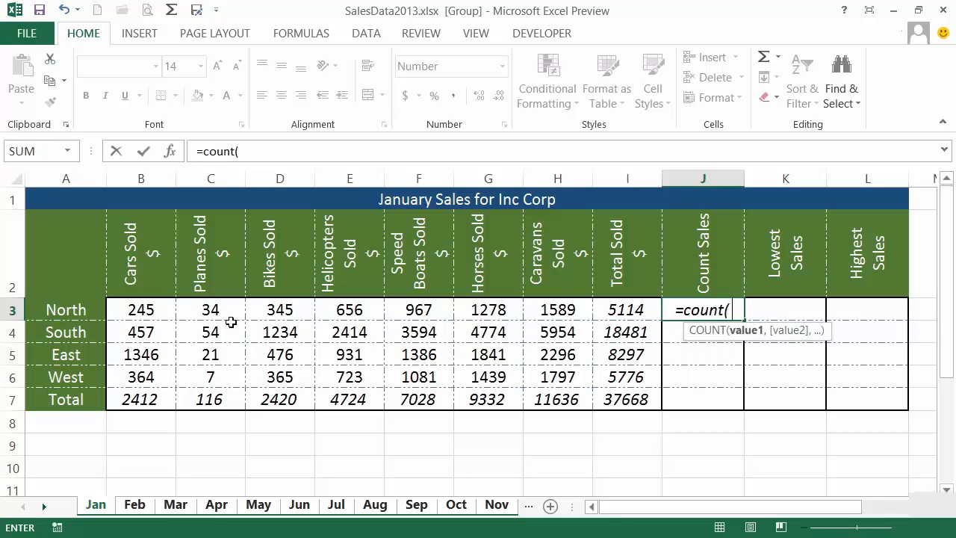
drag(157, 310, 557, 304)
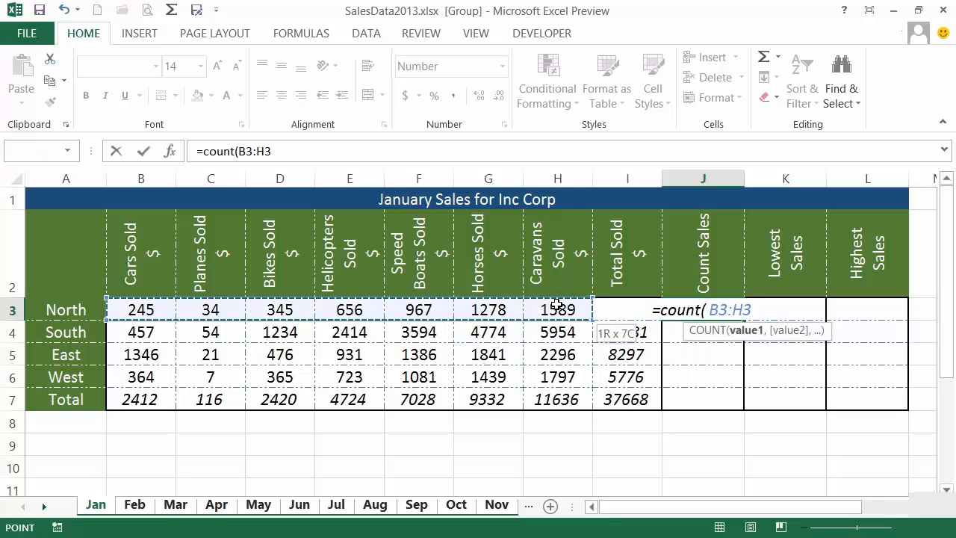
key(Return)
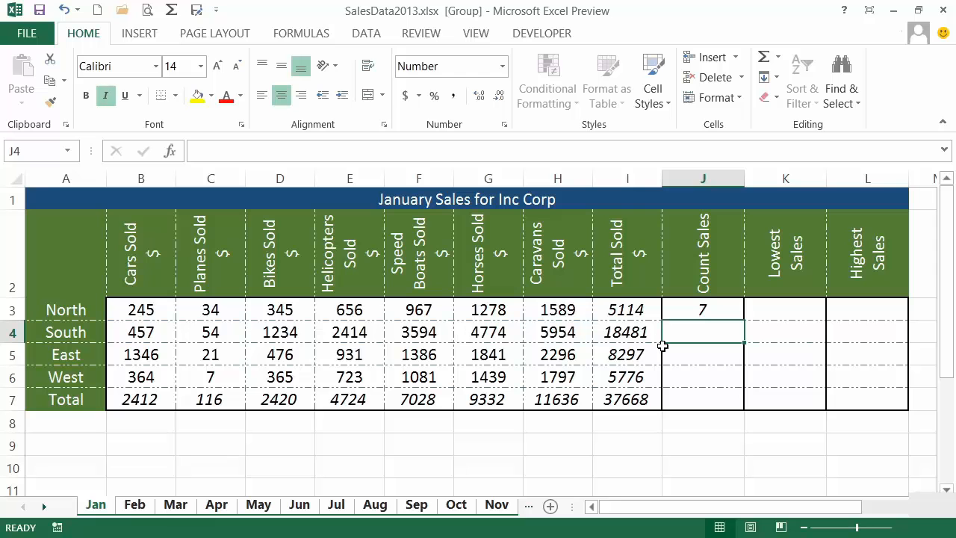
Enter a MIN formula over B3:H3 in cell K3 under Lowest Sales.
click(768, 310)
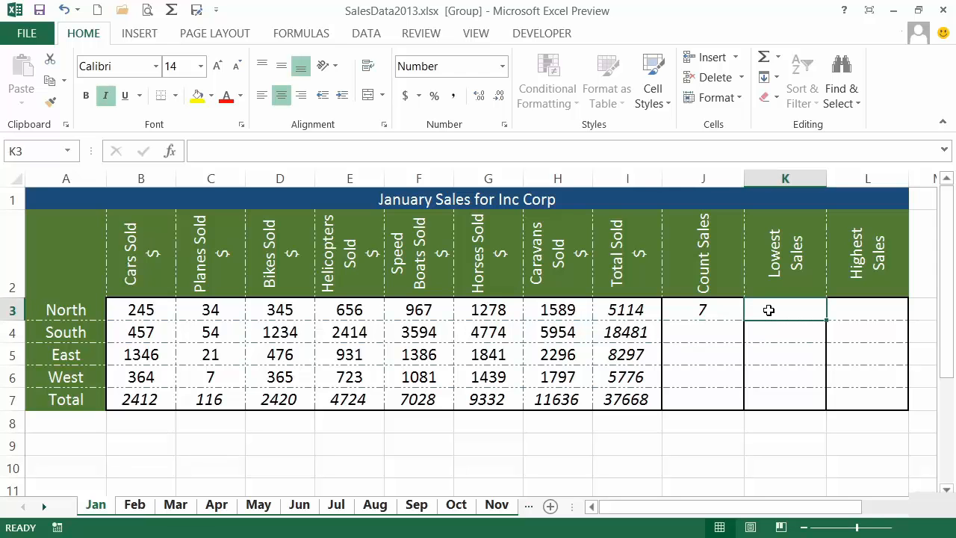
text(=min()
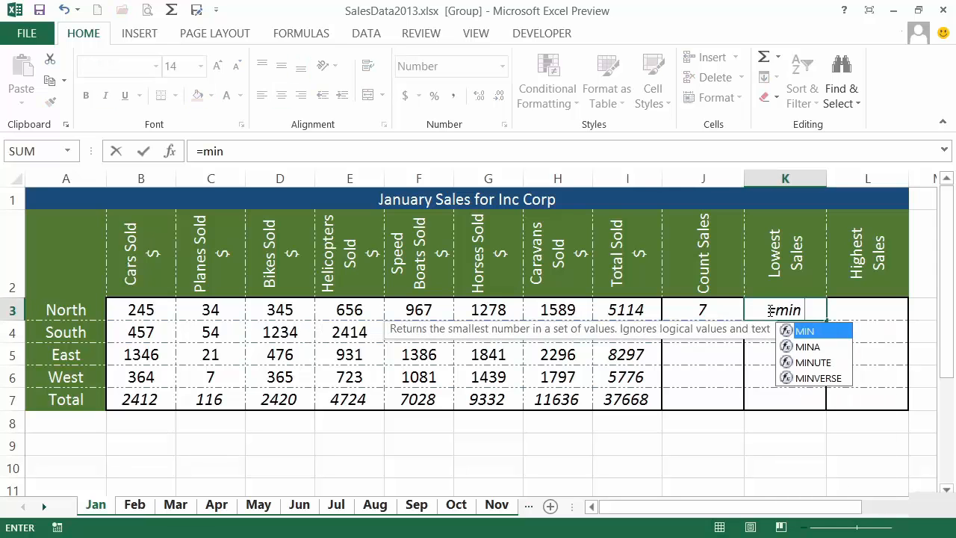
drag(139, 310, 544, 309)
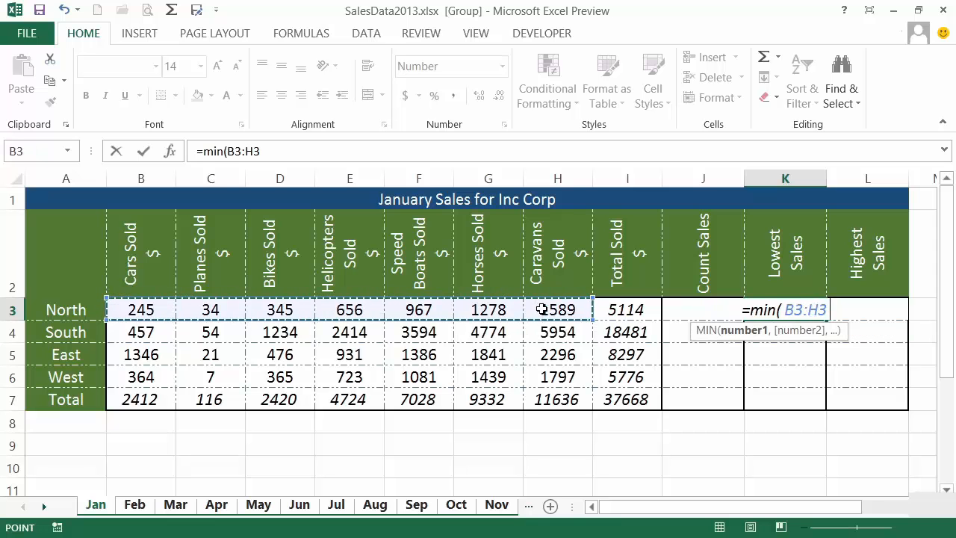
key(Return)
Enter a MAX formula over B3:H3 in cell L3 under Highest Sales.
key(Up)
key(Right)
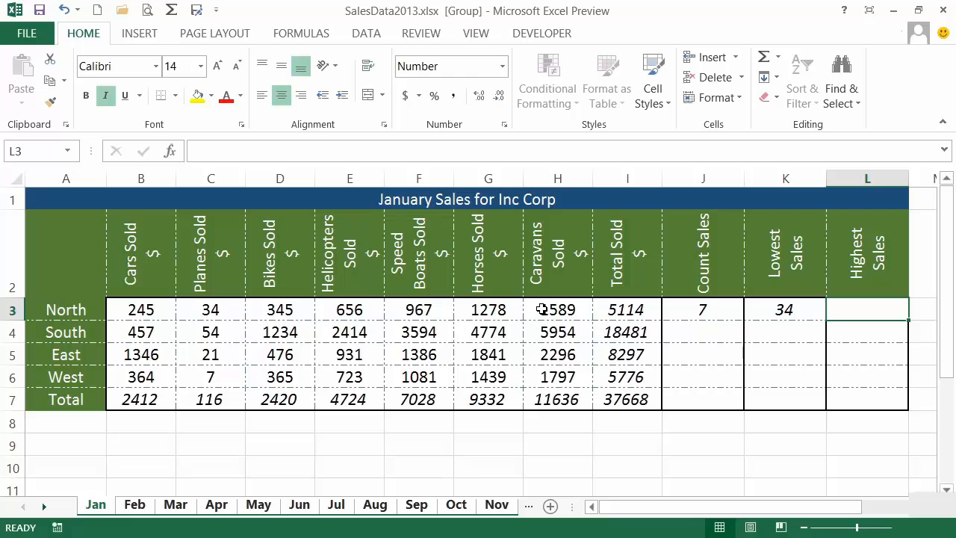
text(=max()
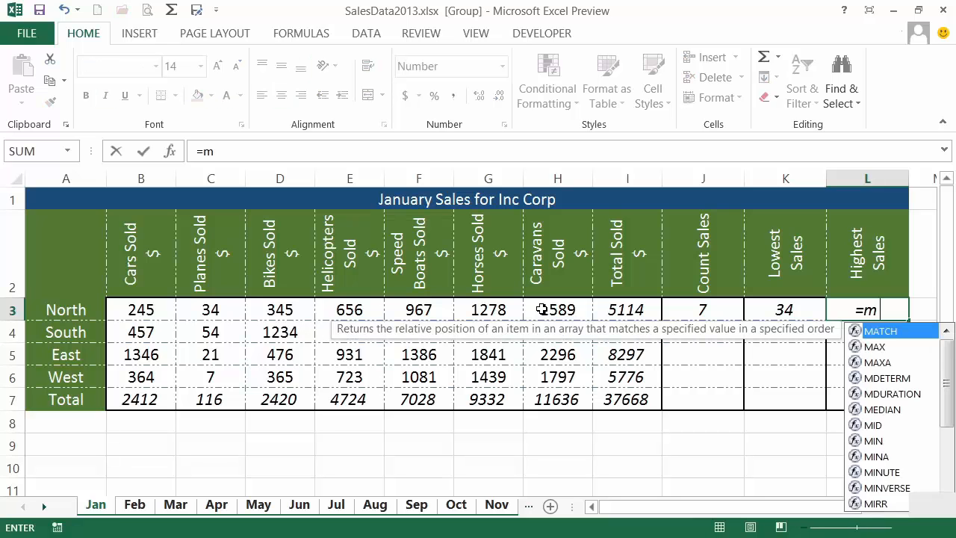
drag(125, 314, 552, 317)
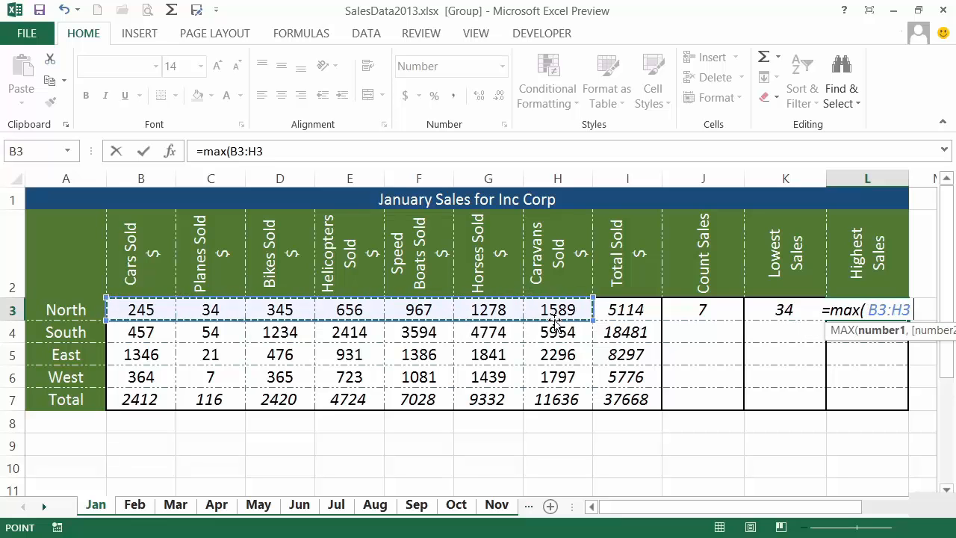
key(Return)
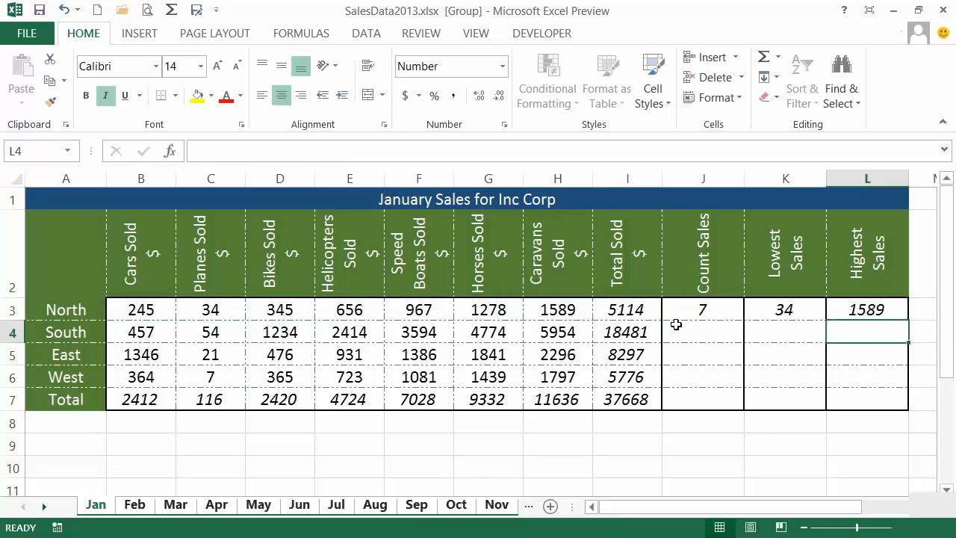
Fill the J3:L3 formulas down to row 7 without formatting and check the count, lowest and highest sales formulas.
drag(722, 312, 829, 305)
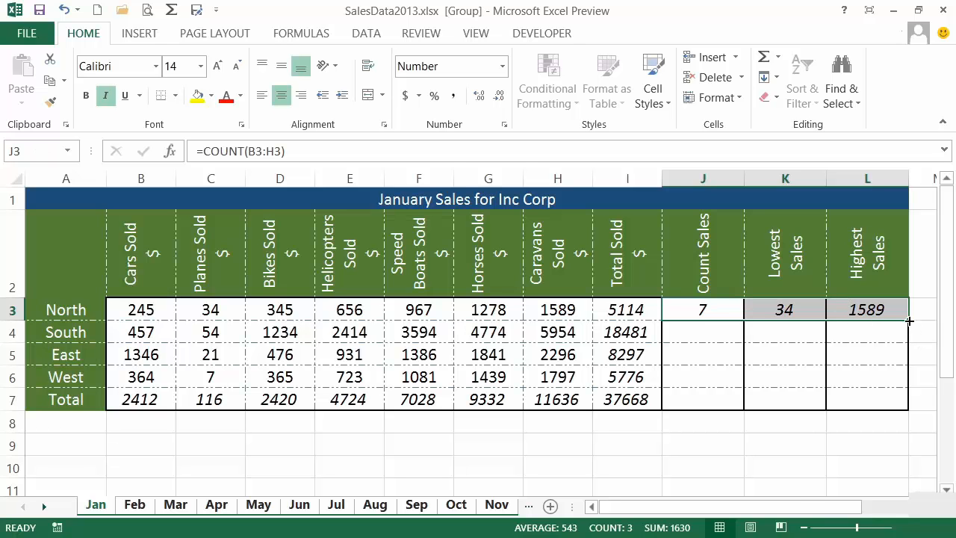
drag(909, 321, 908, 410)
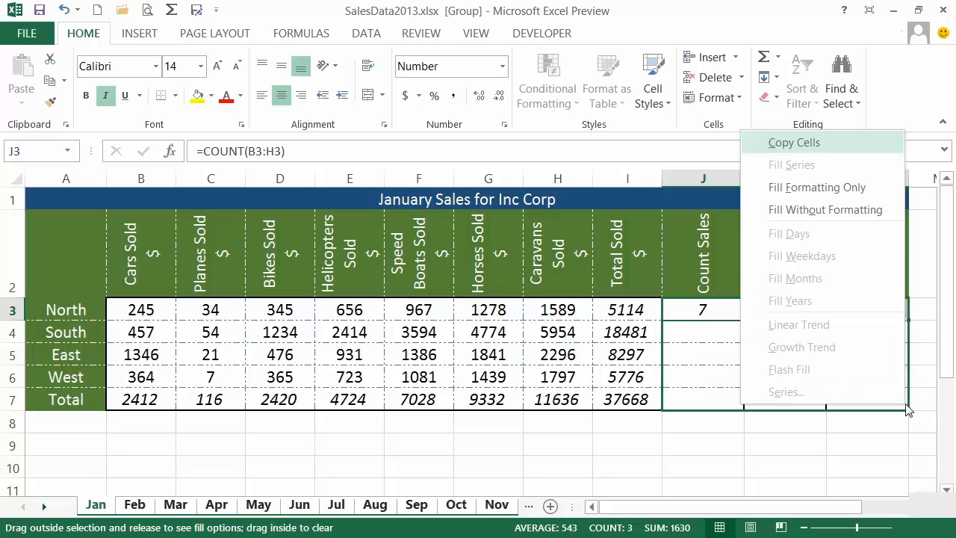
click(854, 211)
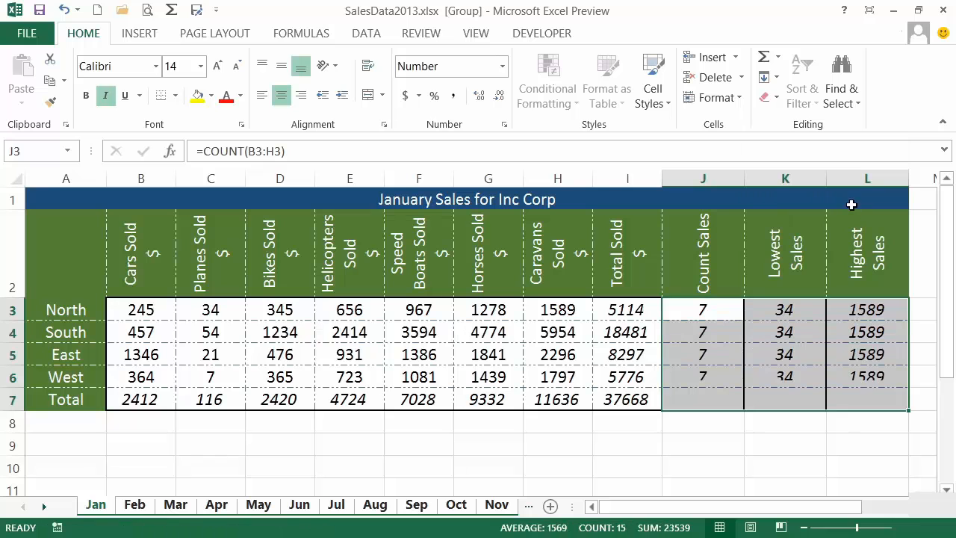
click(719, 333)
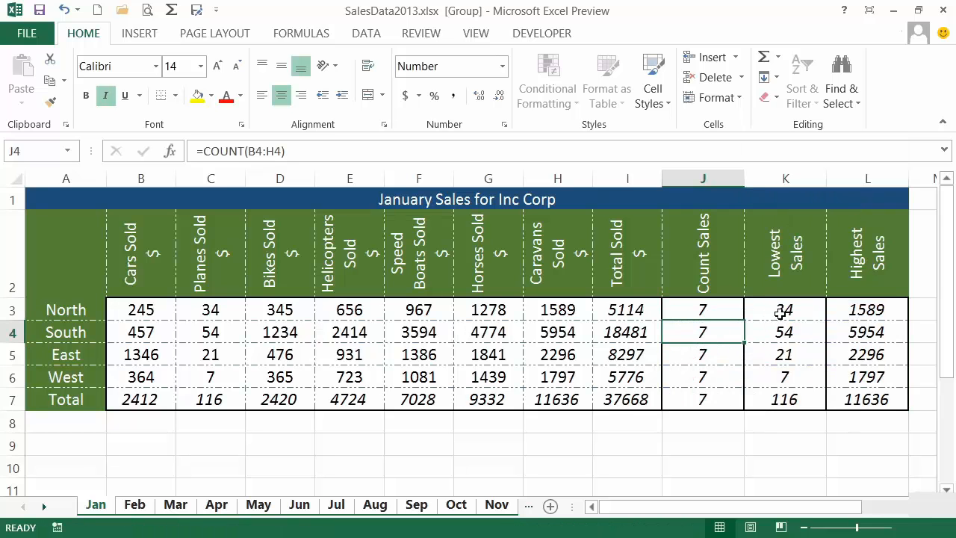
click(778, 313)
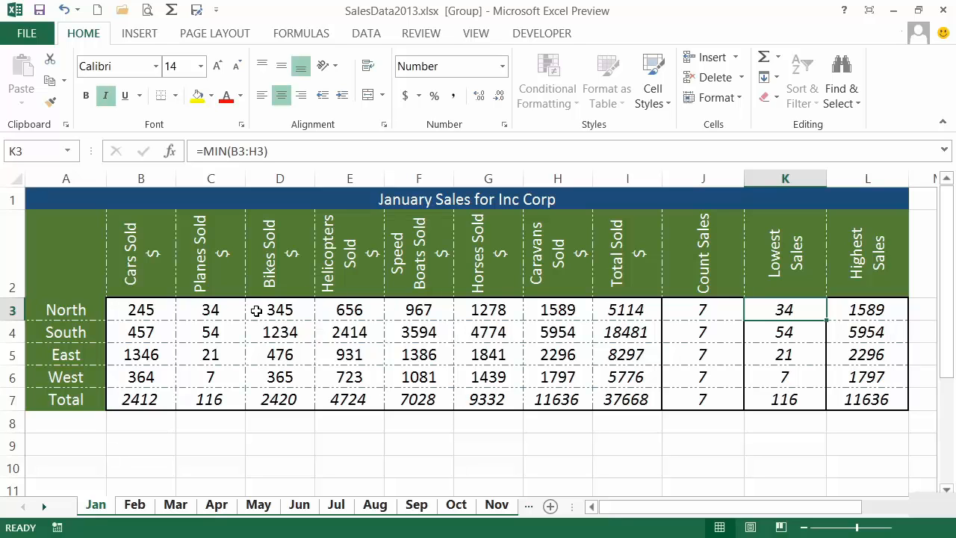
click(864, 315)
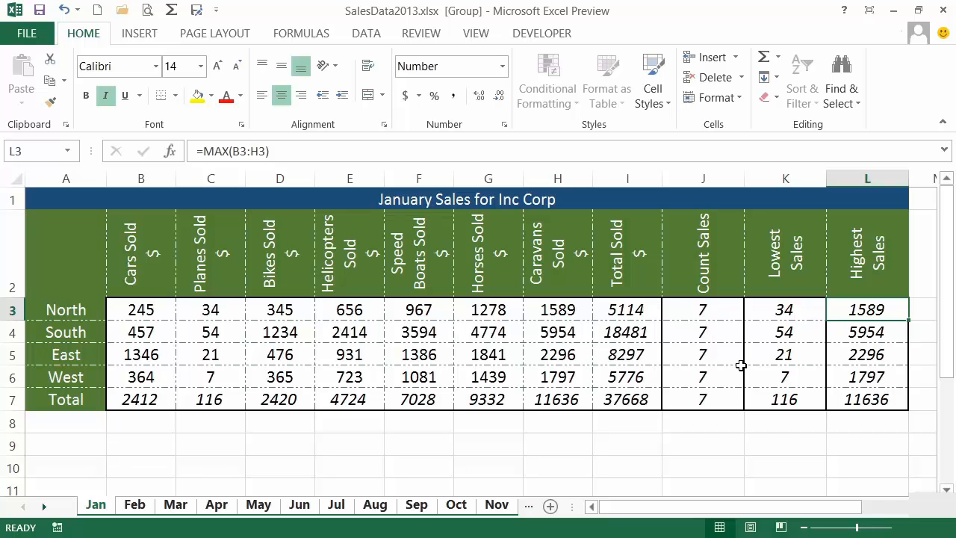
Leave the sheet group and examine the summary columns on the Aug, Jul, Jun, Sep, May, Apr, Mar and Feb sheets.
click(377, 508)
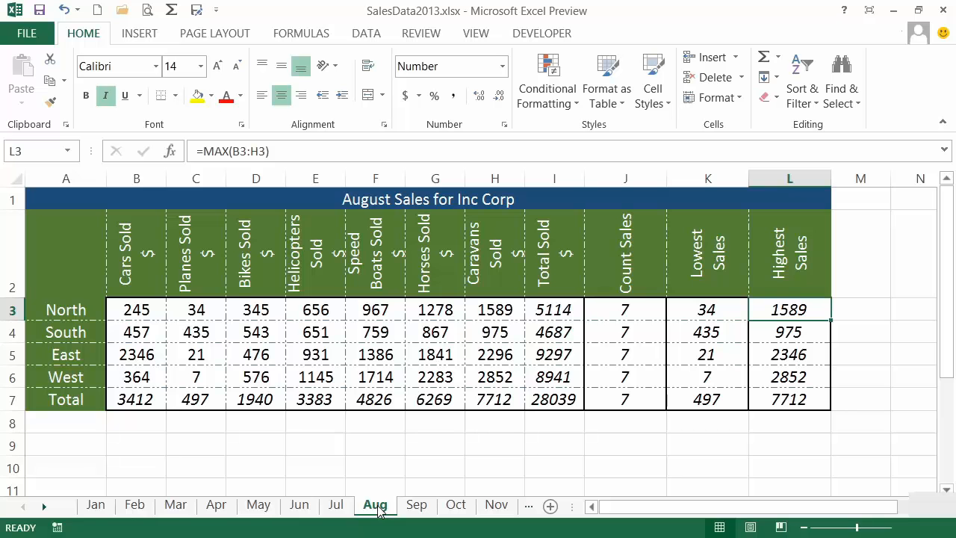
click(343, 508)
click(298, 505)
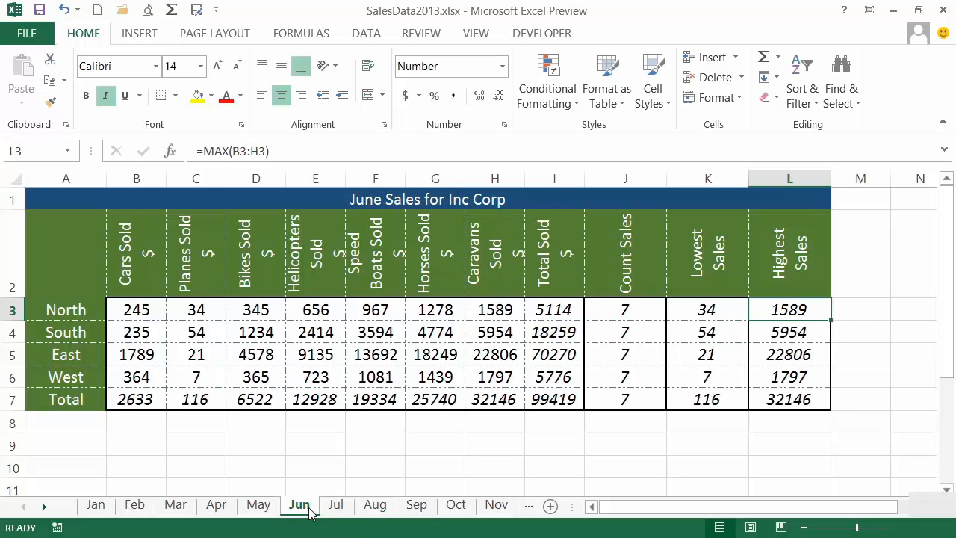
click(419, 509)
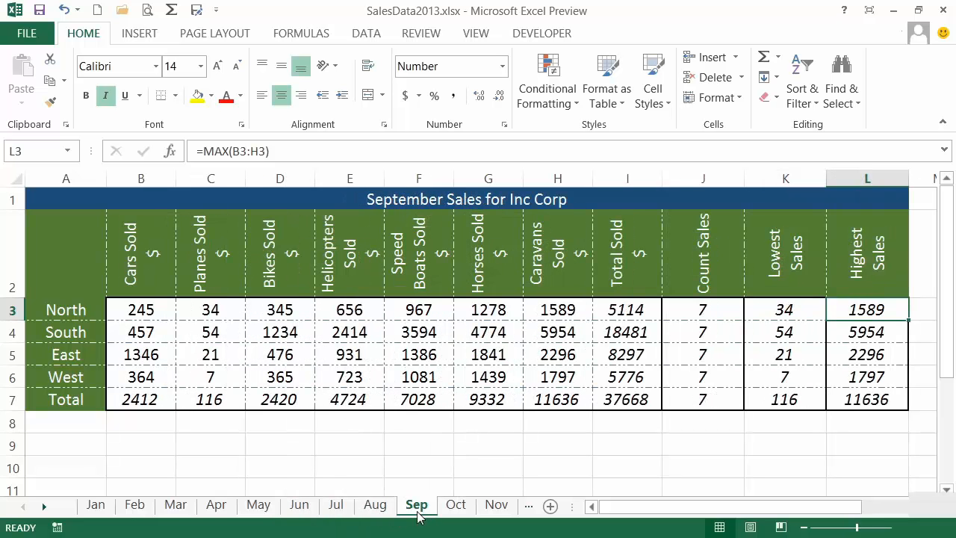
click(269, 508)
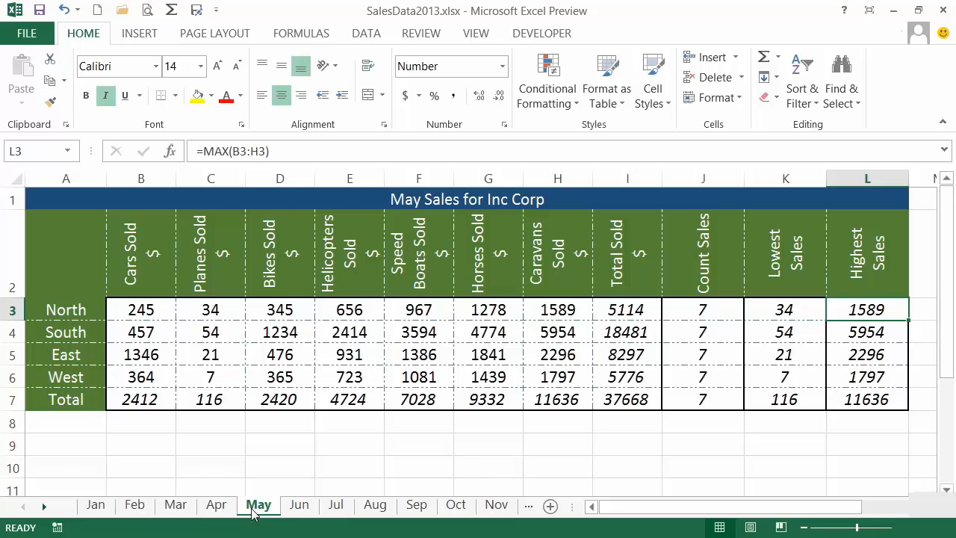
click(216, 507)
click(175, 510)
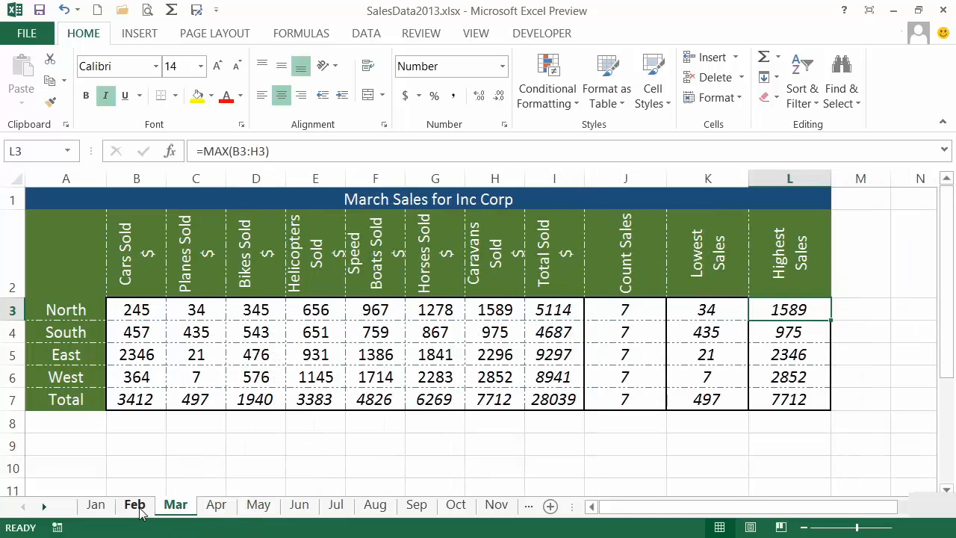
click(136, 508)
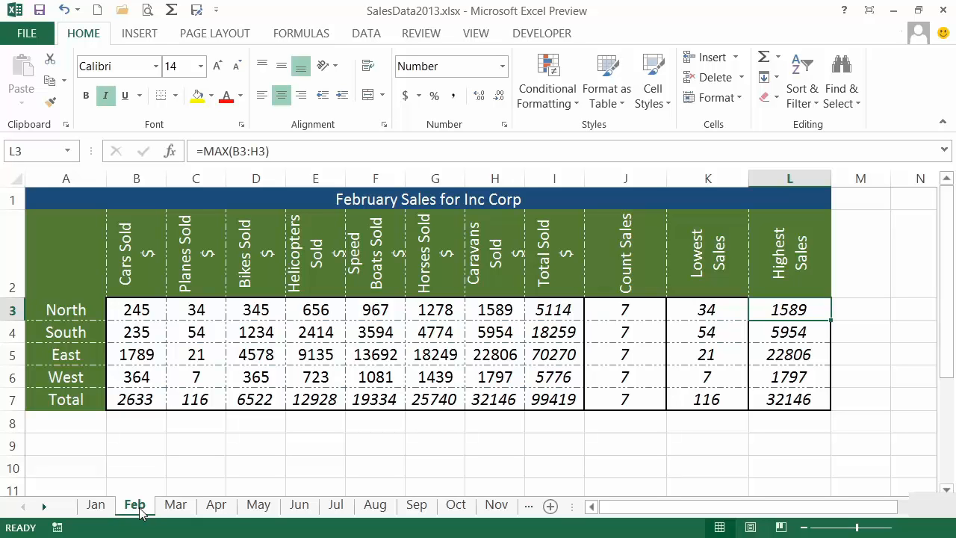